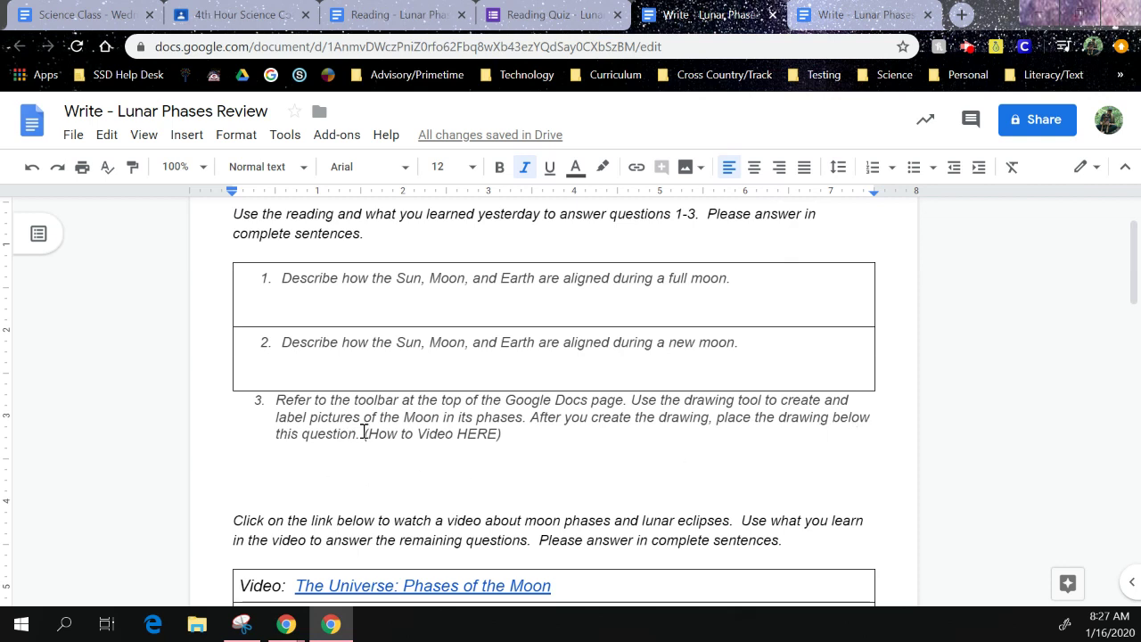
- Put the text cursor on the empty line directly below question 3
drag(237, 470, 261, 473)
click(249, 471)
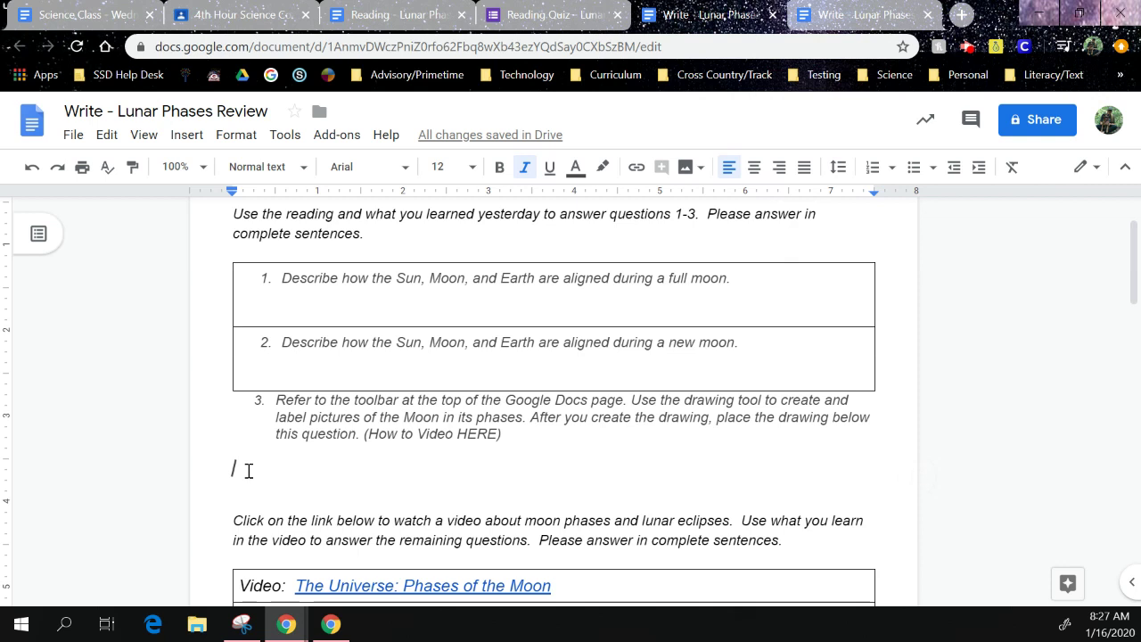
- Insert a new blank drawing using Insert > Drawing > New
click(188, 142)
mouse_move(195, 229)
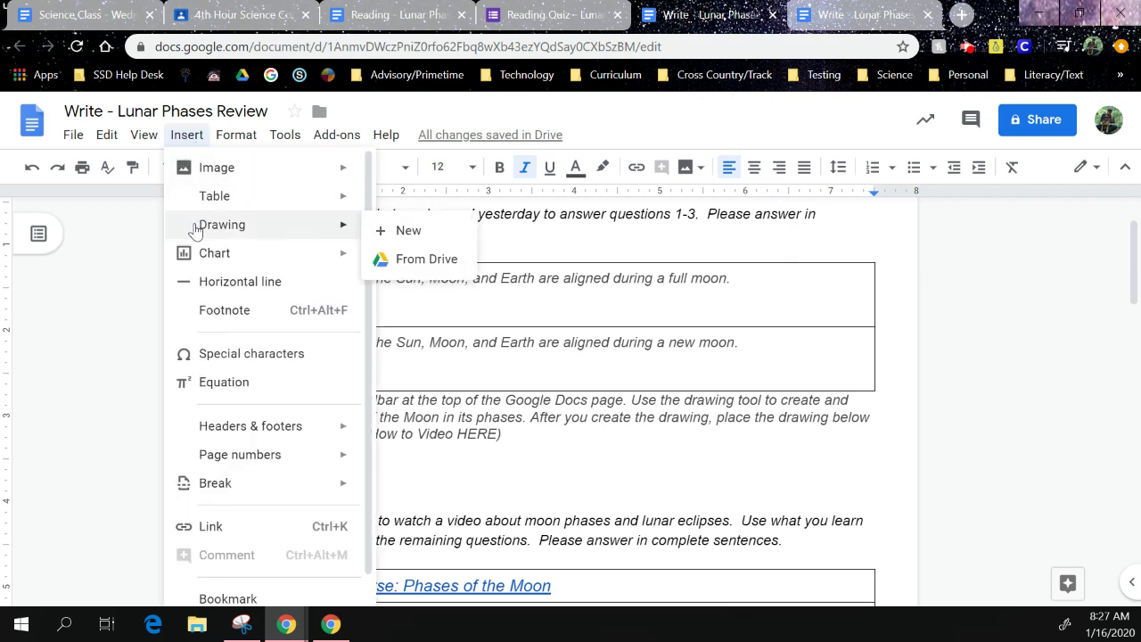
click(409, 232)
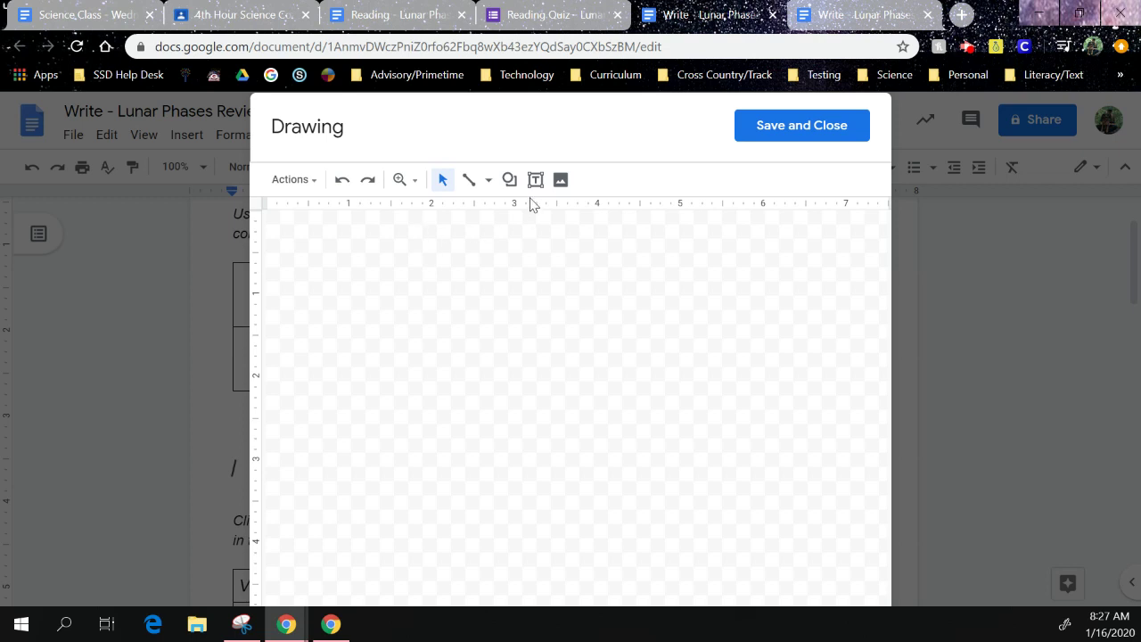
click(488, 184)
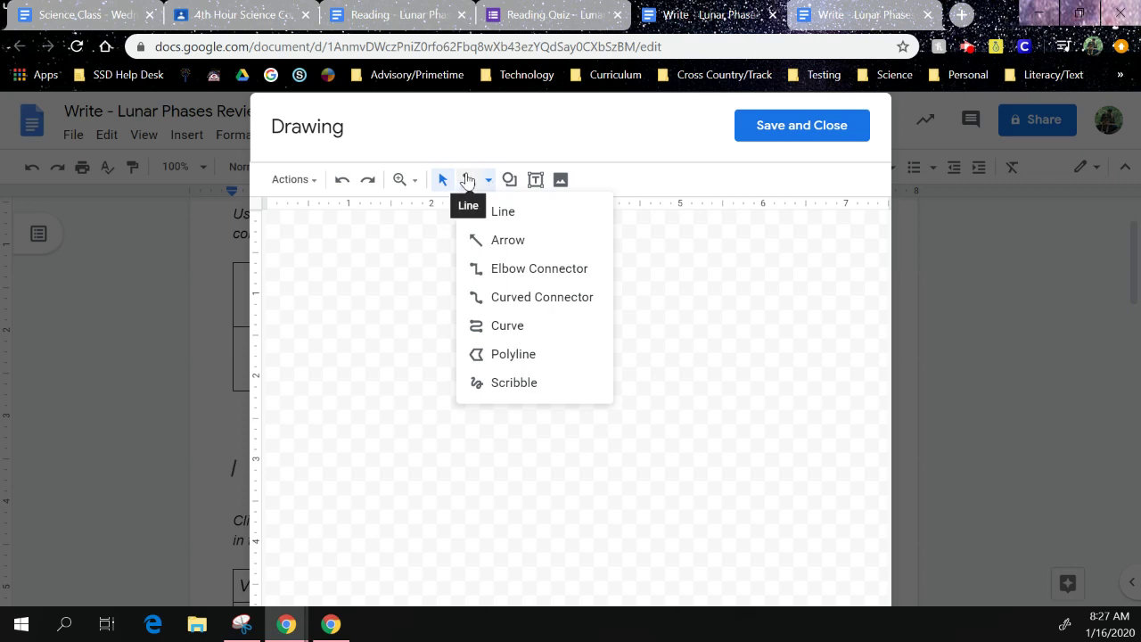
- Scribble a small loop for Earth near the centre and colour its outline blue
click(510, 383)
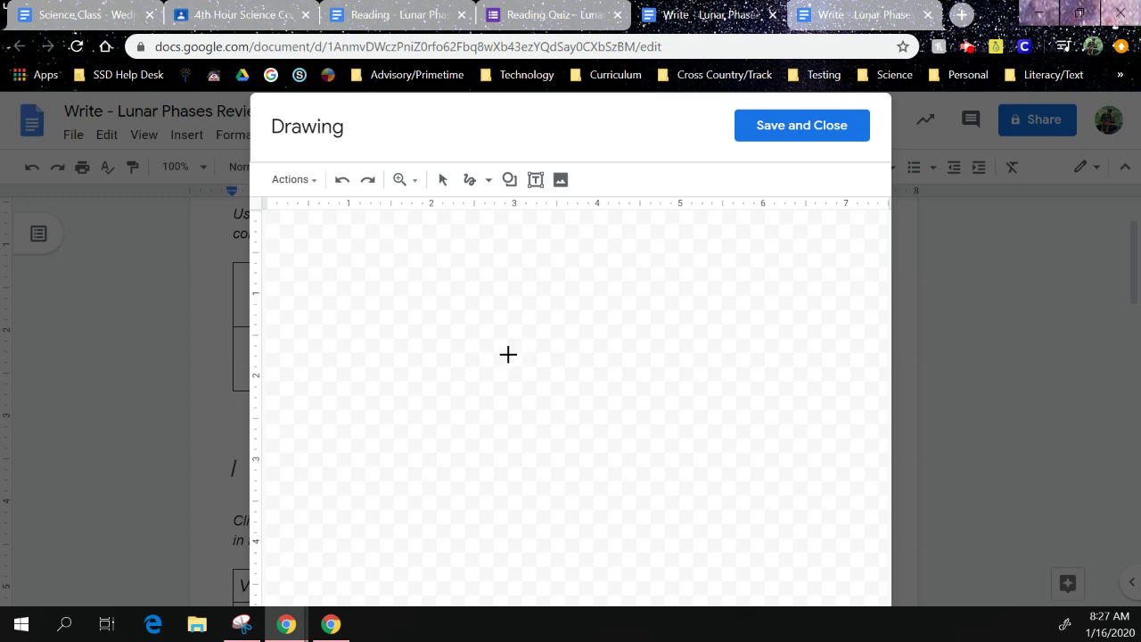
mouse_move(507, 354)
mouse_down()
mouse_move(476, 374)
mouse_move(515, 401)
mouse_move(538, 380)
mouse_move(510, 354)
mouse_up()
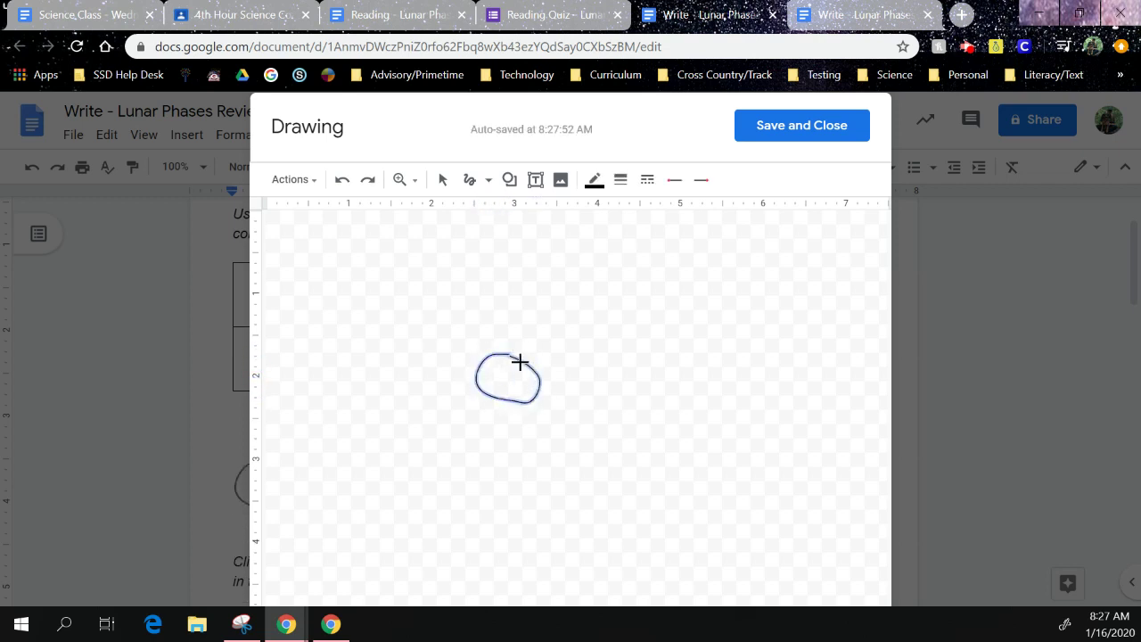
click(594, 182)
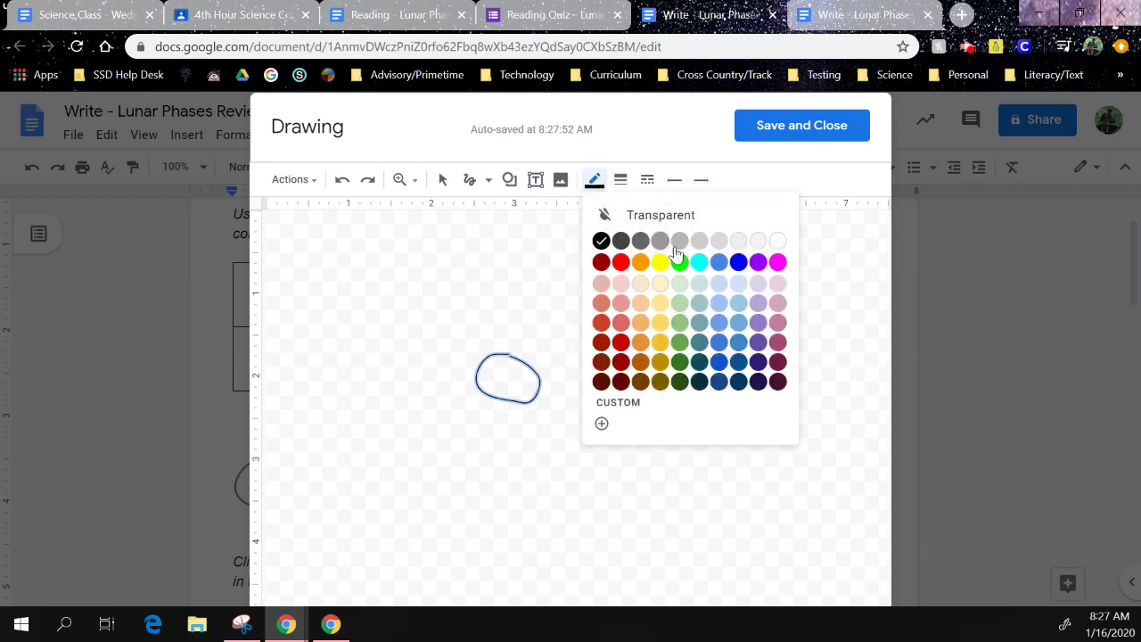
click(738, 264)
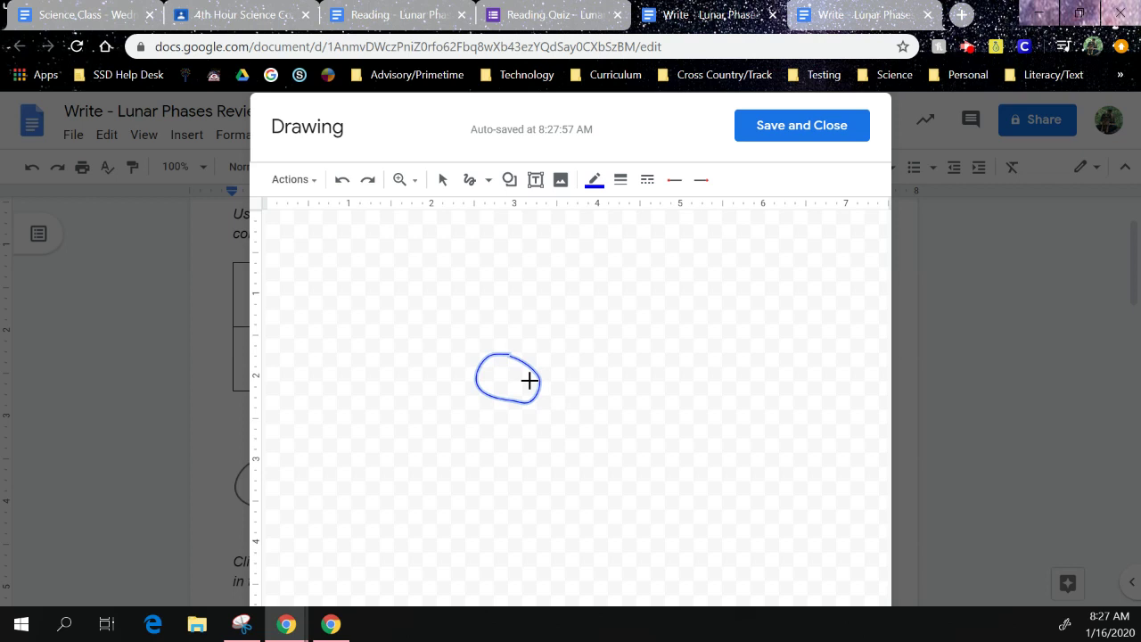
click(471, 189)
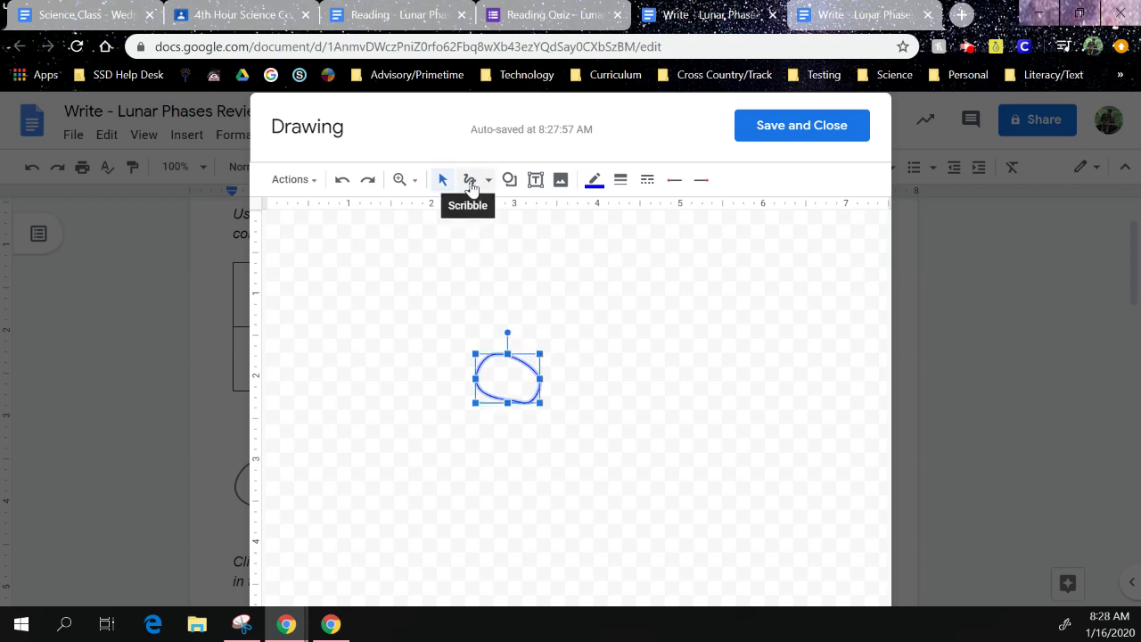
- Scribble a large circle on the right for the Sun with an orange outline
click(470, 182)
mouse_move(825, 344)
mouse_down()
mouse_move(772, 351)
mouse_move(751, 408)
mouse_move(823, 446)
mouse_move(886, 390)
mouse_move(846, 341)
mouse_move(814, 342)
mouse_up()
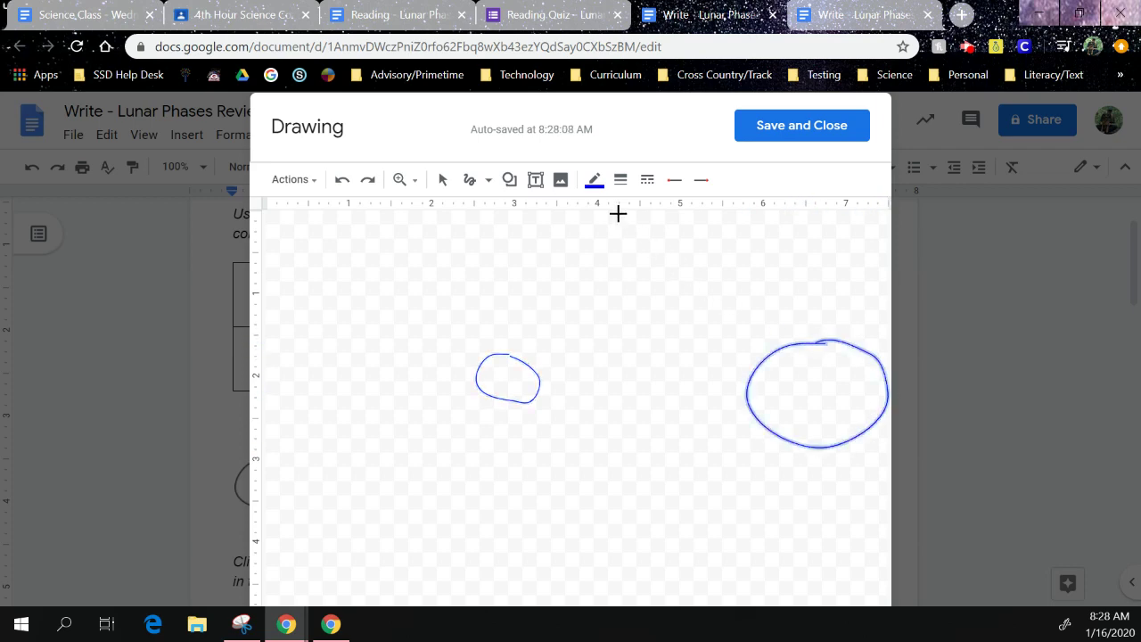
click(594, 181)
click(644, 262)
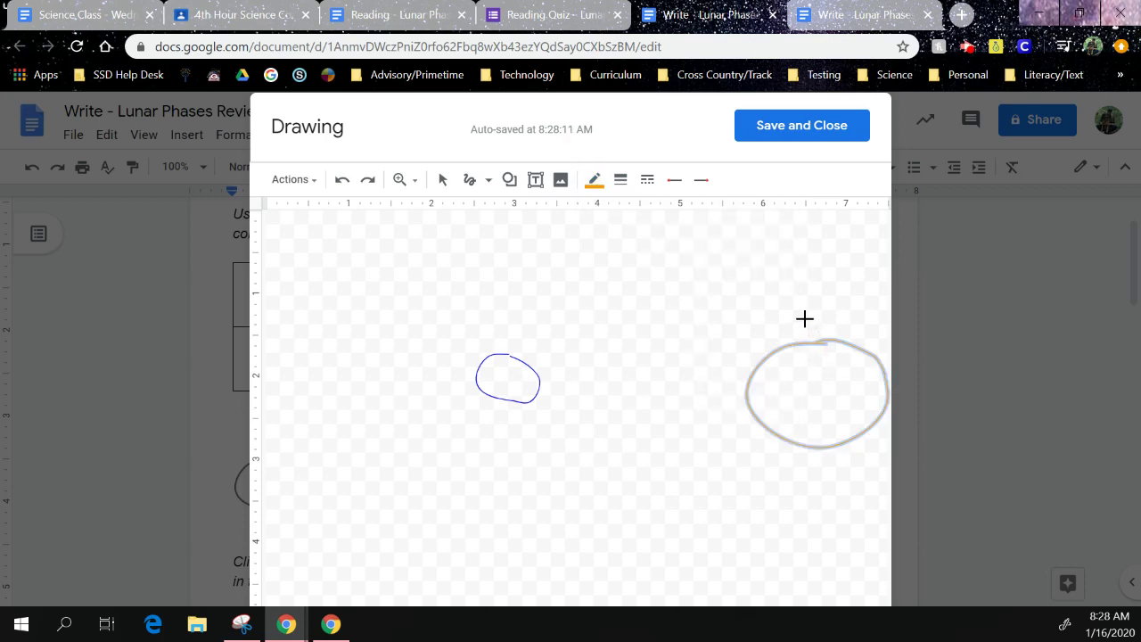
- Add six short rays around the orange Sun
drag(804, 318, 801, 307)
drag(756, 351, 721, 339)
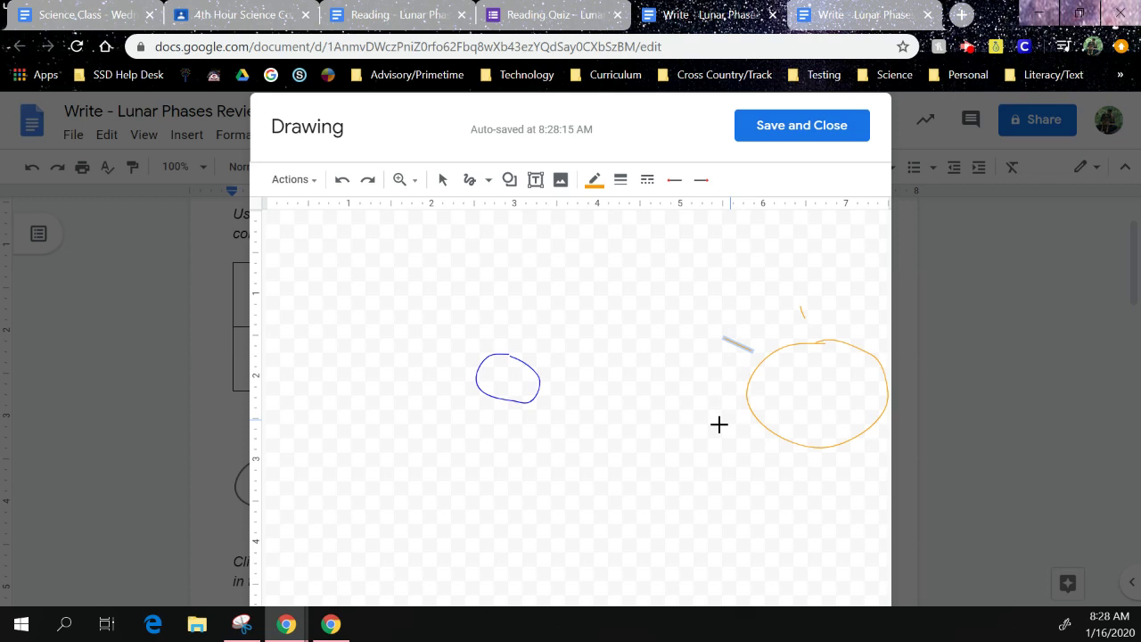
drag(730, 419, 706, 432)
drag(768, 455, 760, 476)
drag(847, 461, 853, 490)
drag(855, 324, 868, 305)
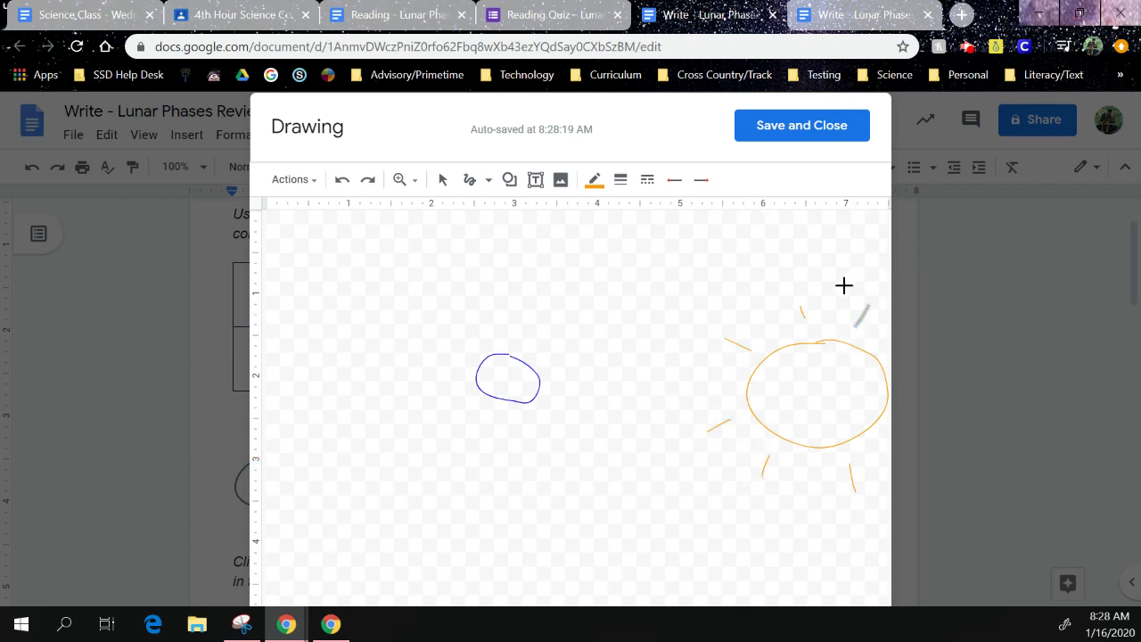
- Add text labels 'Earth' under the blue circle and 'Sun' under the orange sun
click(534, 179)
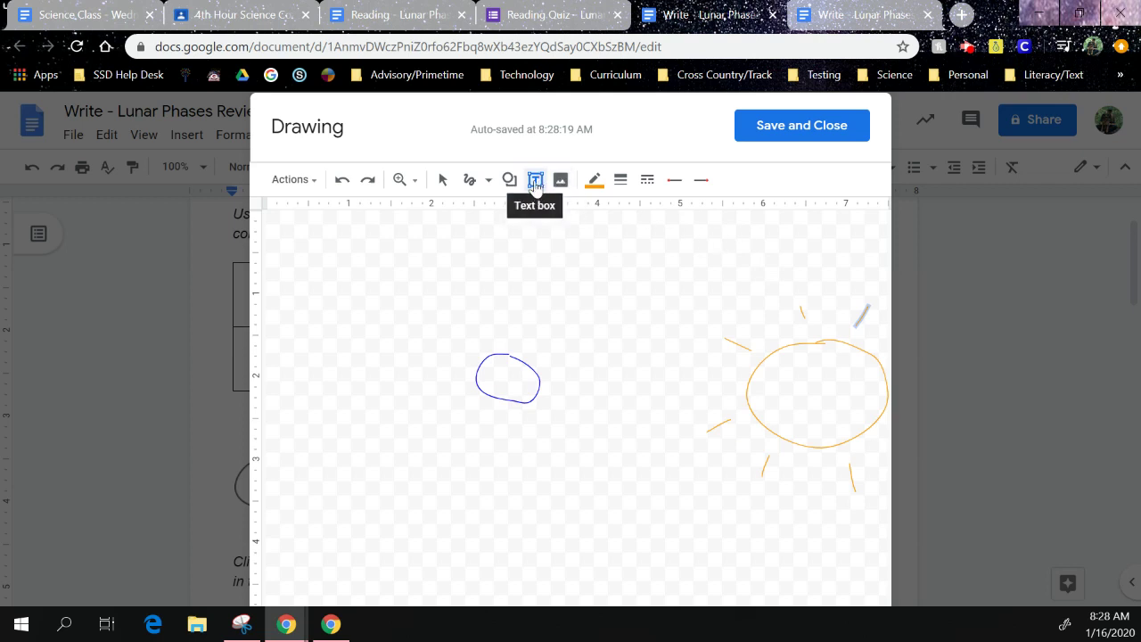
drag(468, 415, 547, 440)
text(Earth)
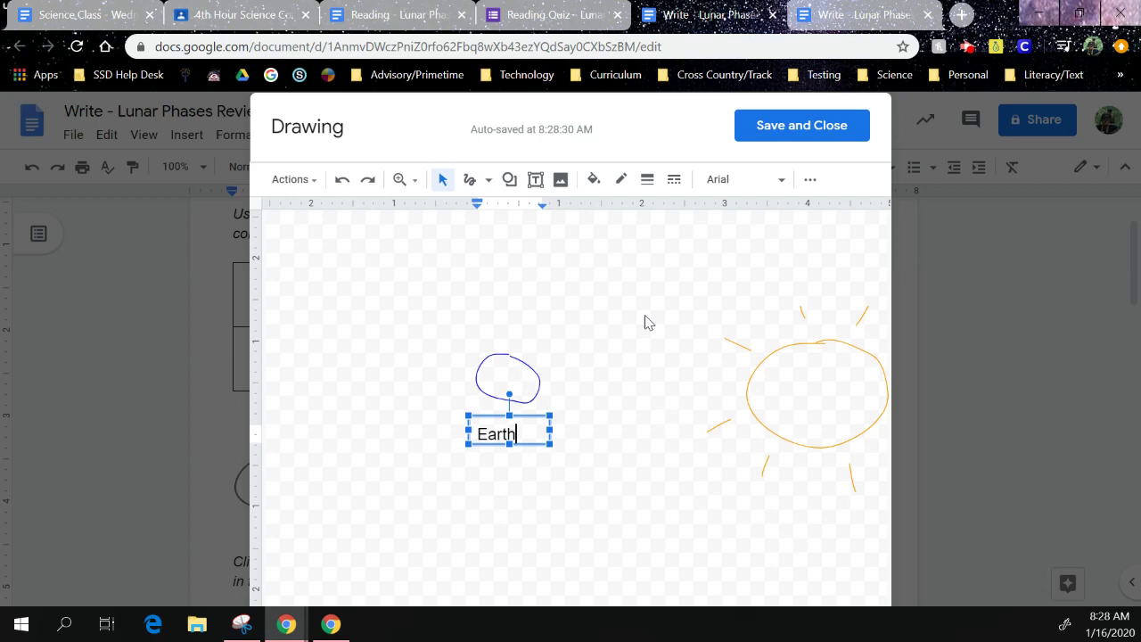
click(536, 181)
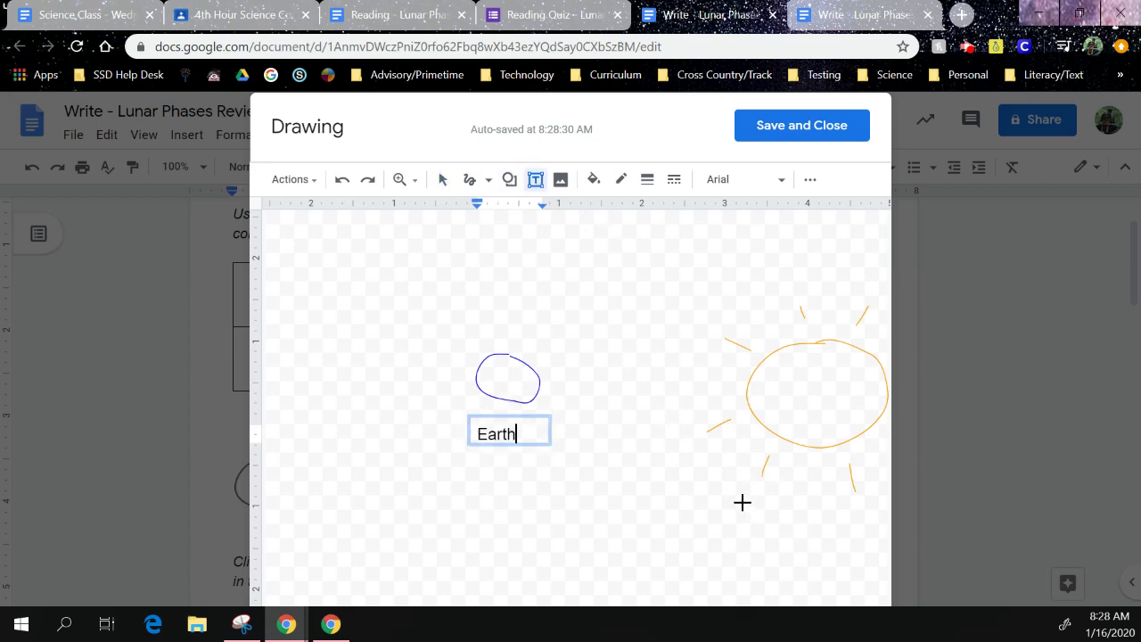
drag(740, 501, 856, 524)
text(Sun)
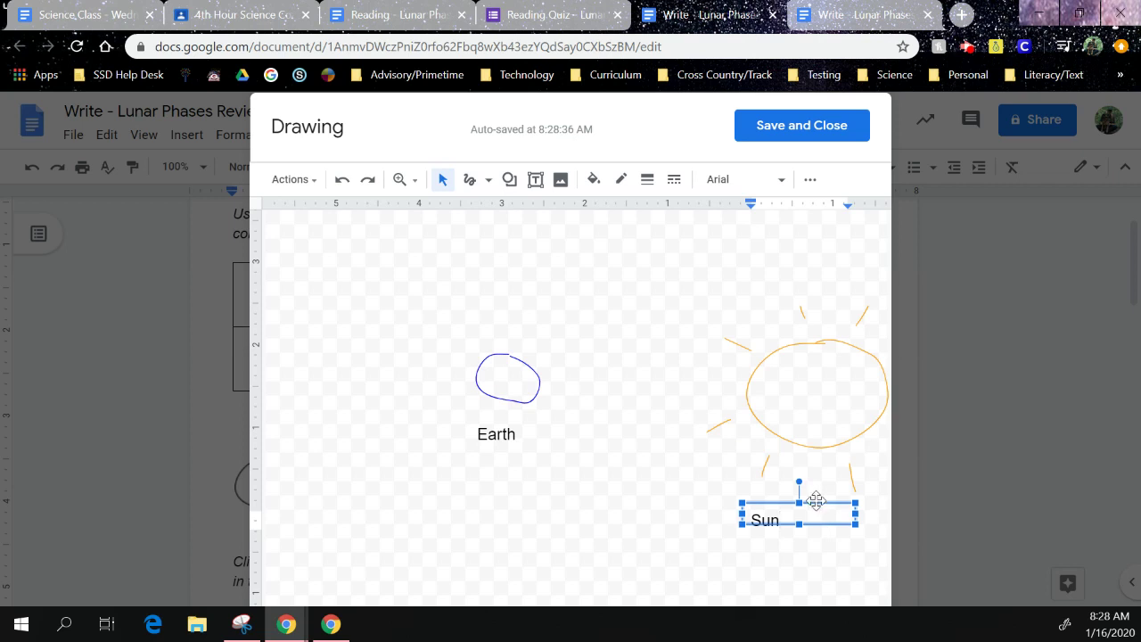
drag(815, 501, 853, 506)
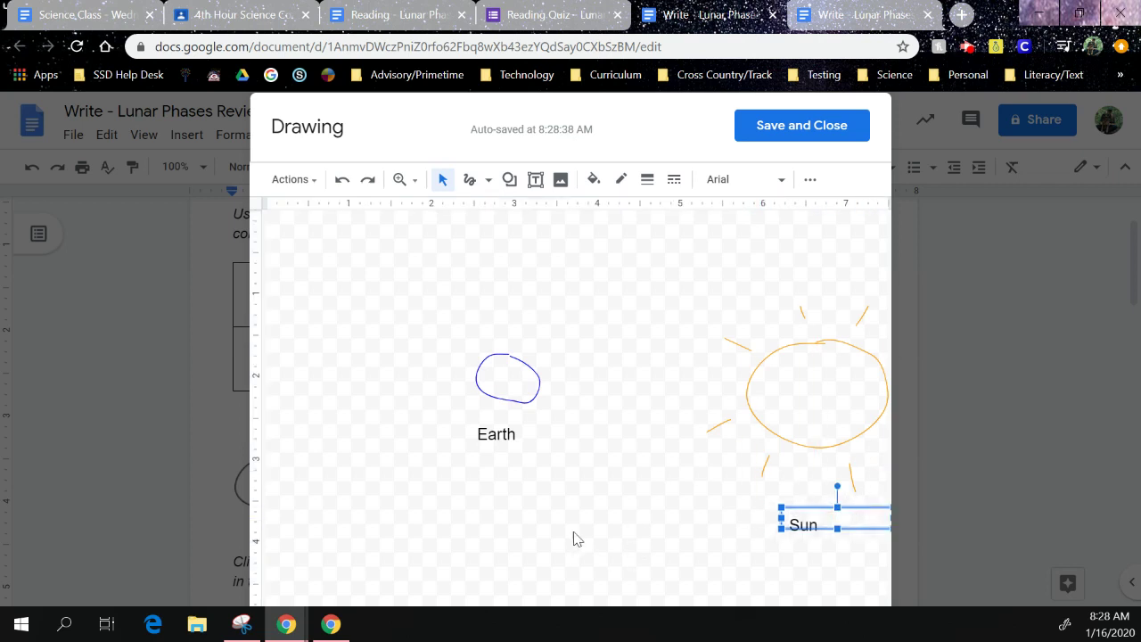
click(588, 564)
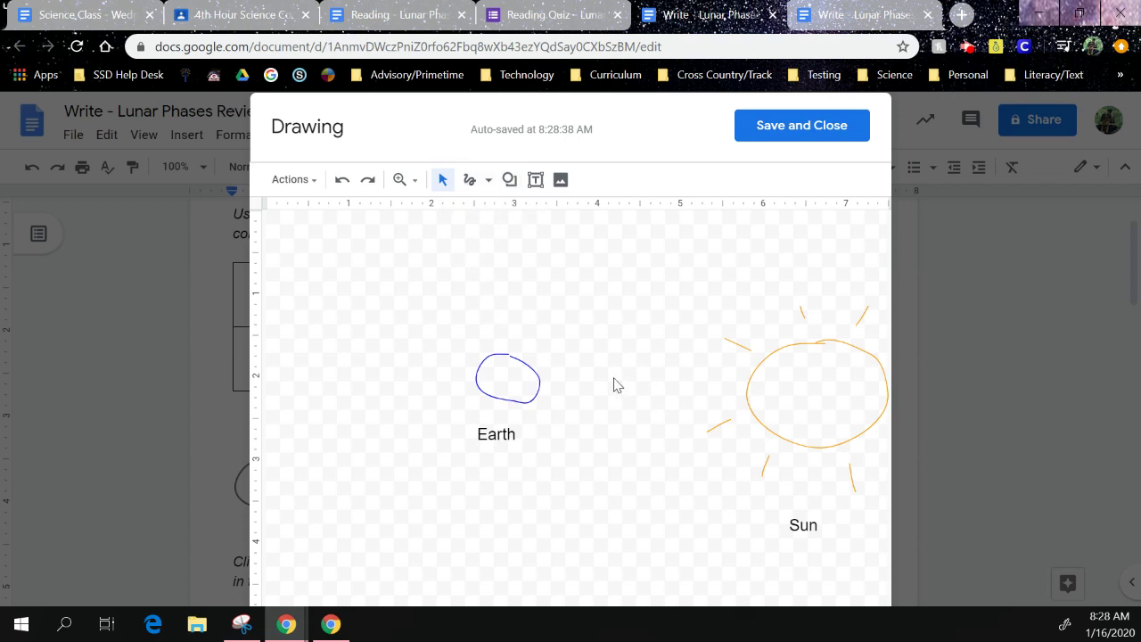
click(467, 182)
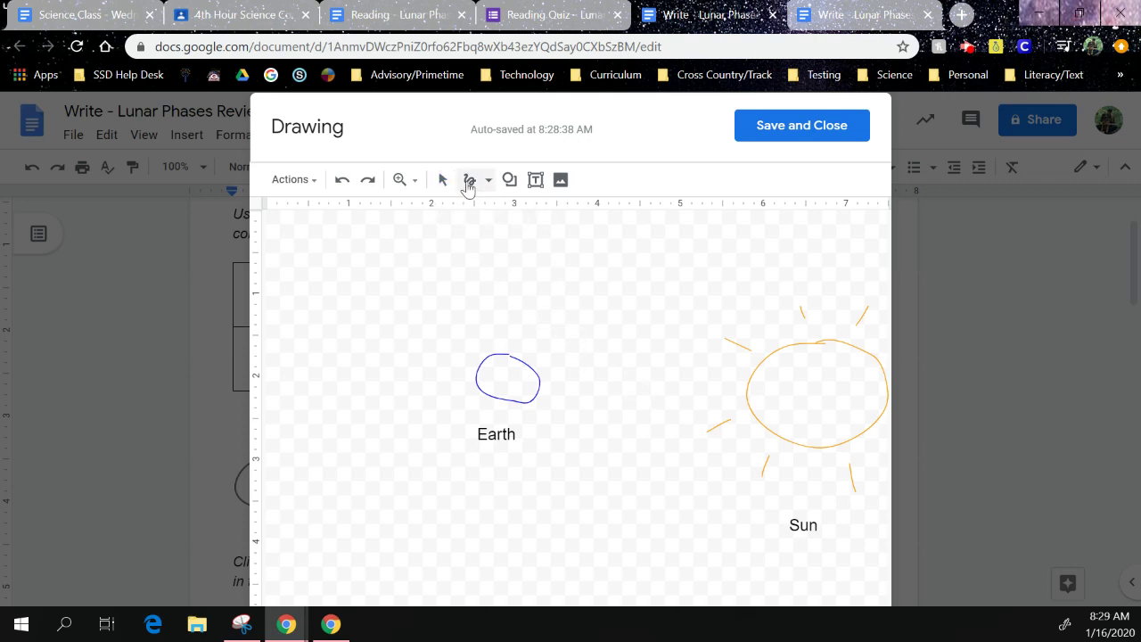
click(467, 183)
click(469, 181)
mouse_move(612, 366)
mouse_down()
mouse_move(594, 372)
mouse_move(594, 392)
mouse_move(626, 391)
mouse_move(613, 367)
mouse_up()
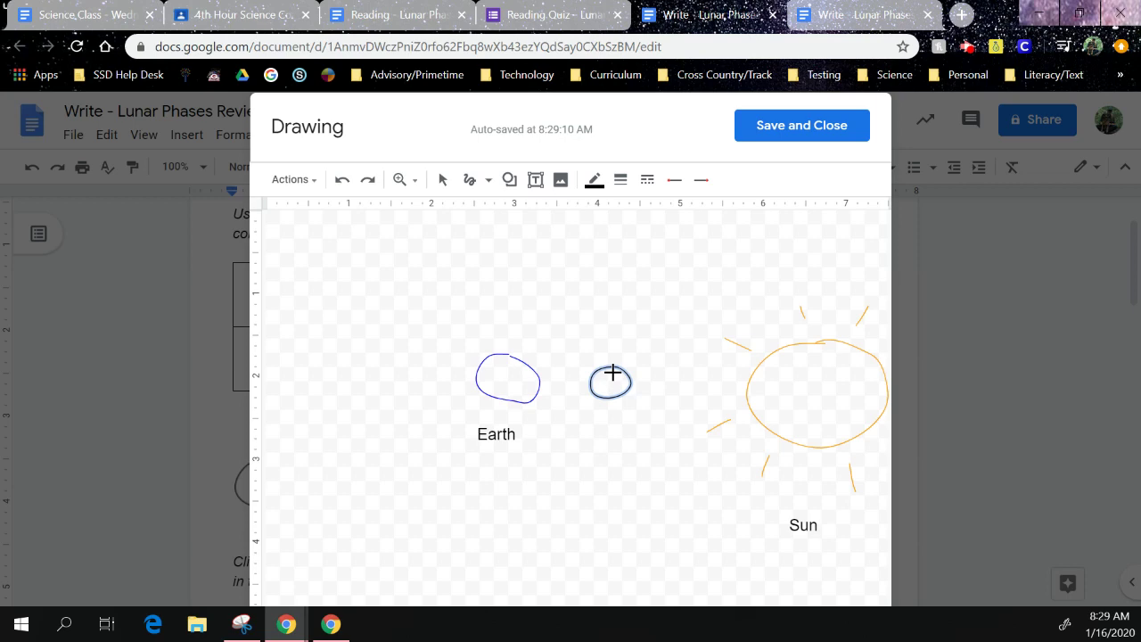
mouse_move(612, 373)
mouse_down()
mouse_move(608, 392)
mouse_move(606, 369)
mouse_up()
- Replace the hand-drawn moon with a small black-filled oval between Earth and the Sun
click(343, 181)
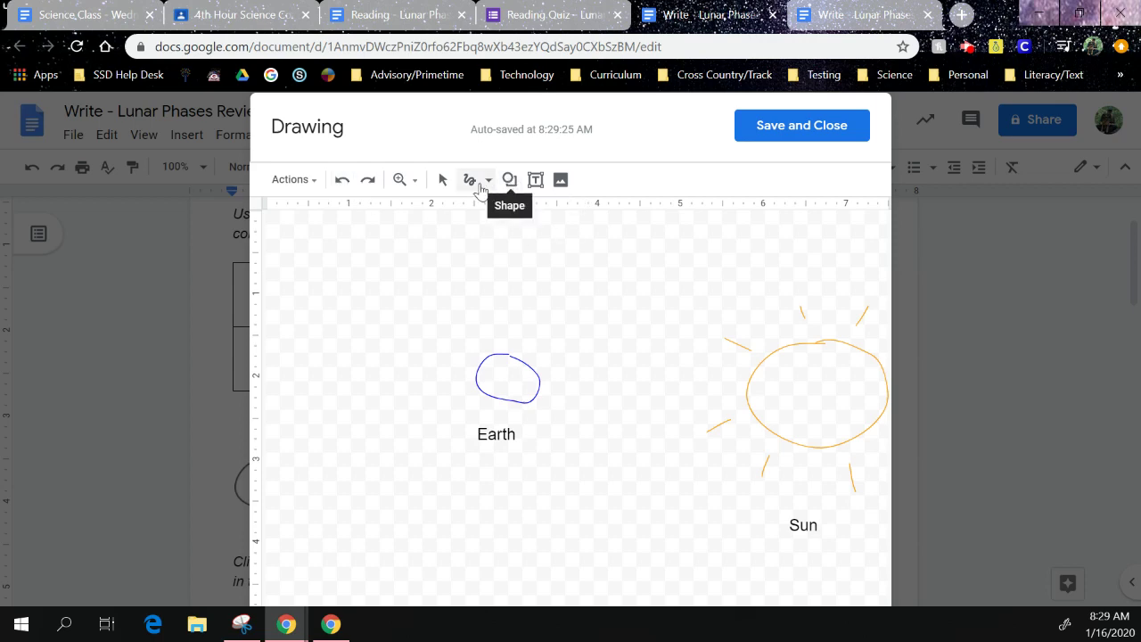
click(511, 182)
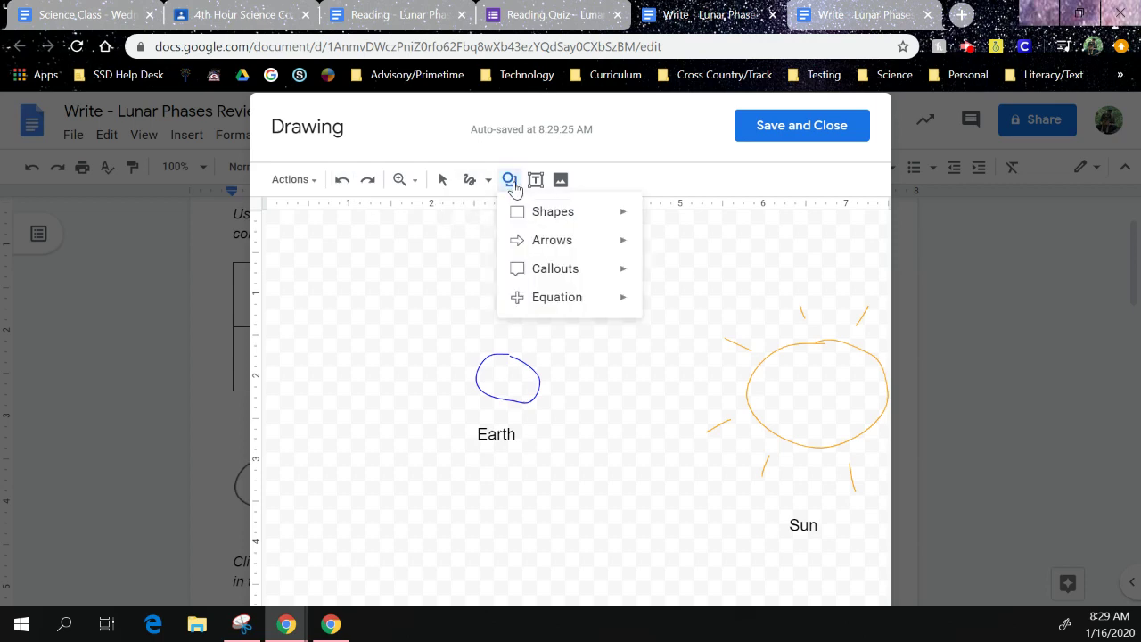
mouse_move(522, 217)
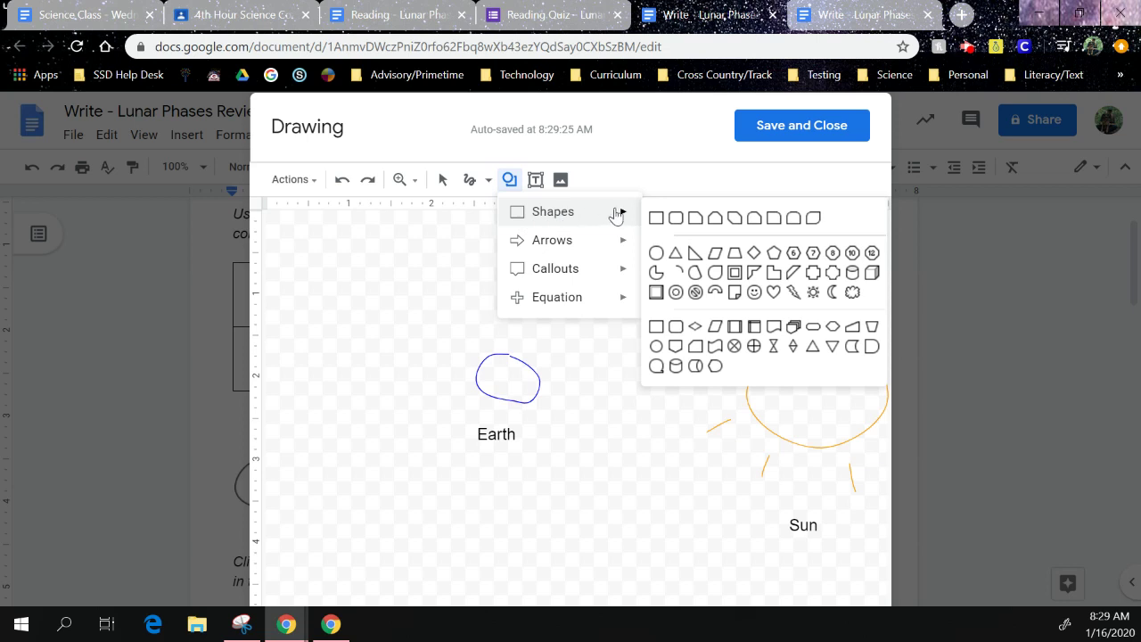
click(660, 253)
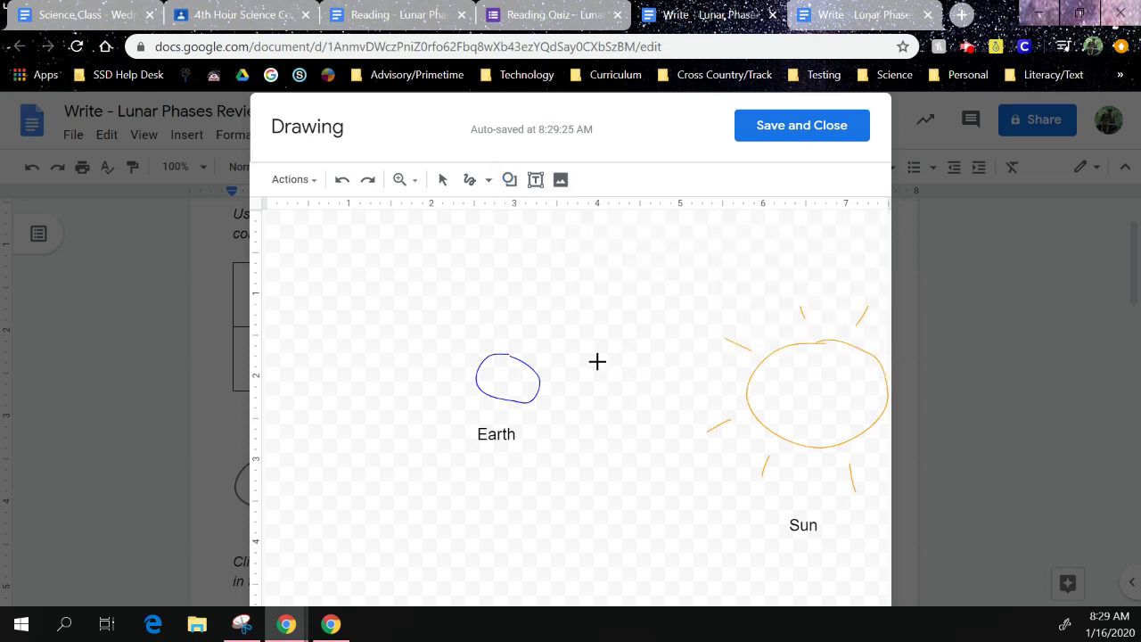
drag(597, 361, 635, 396)
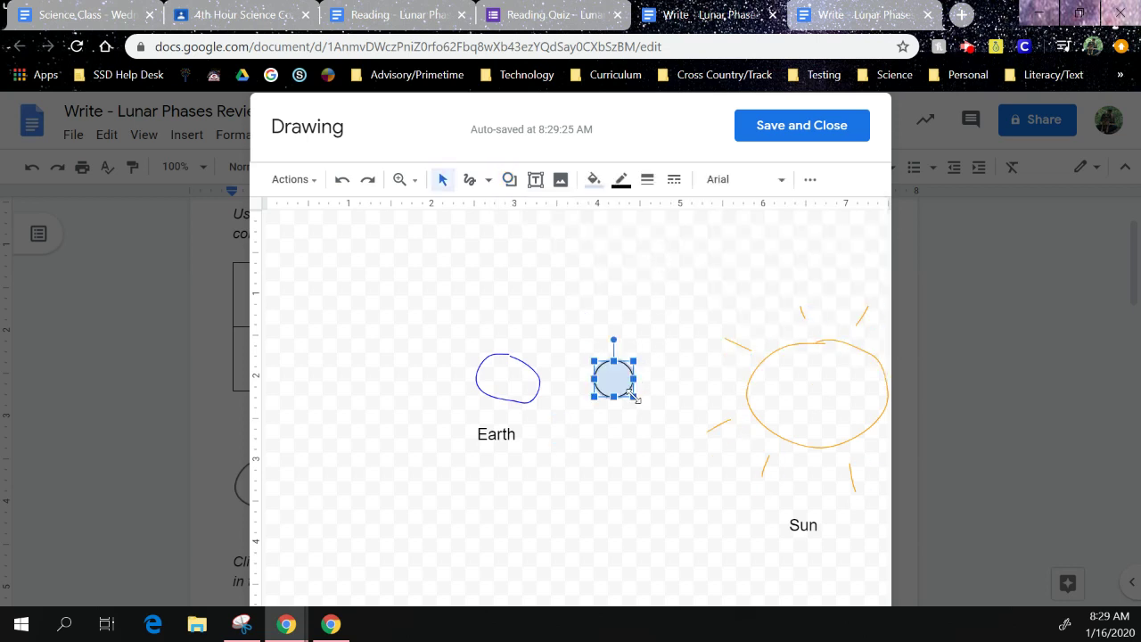
click(593, 179)
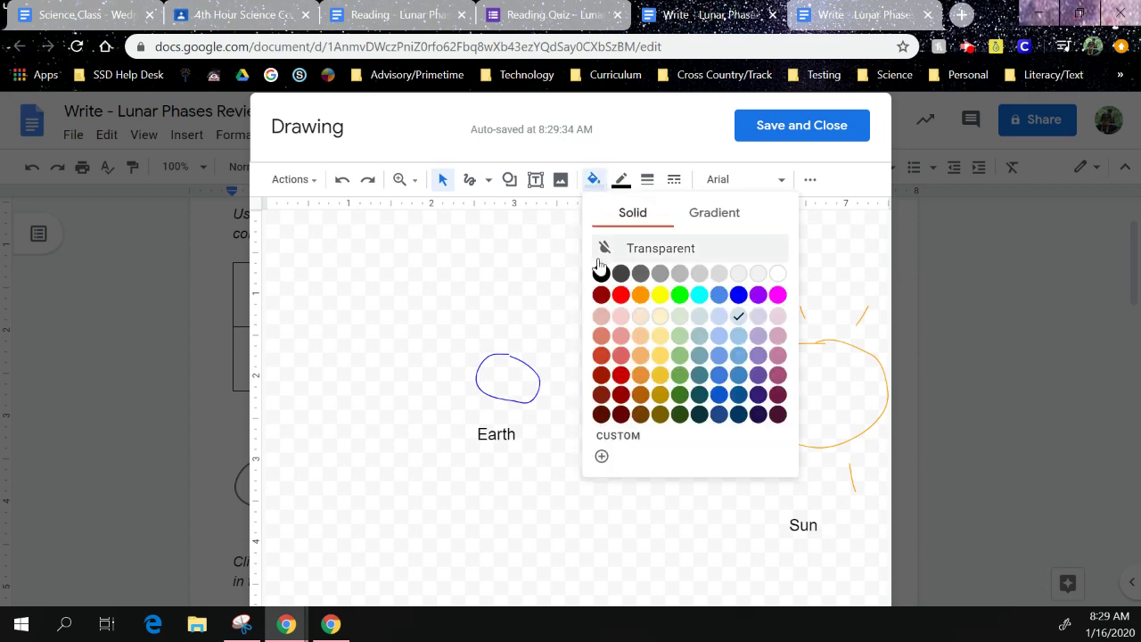
click(600, 271)
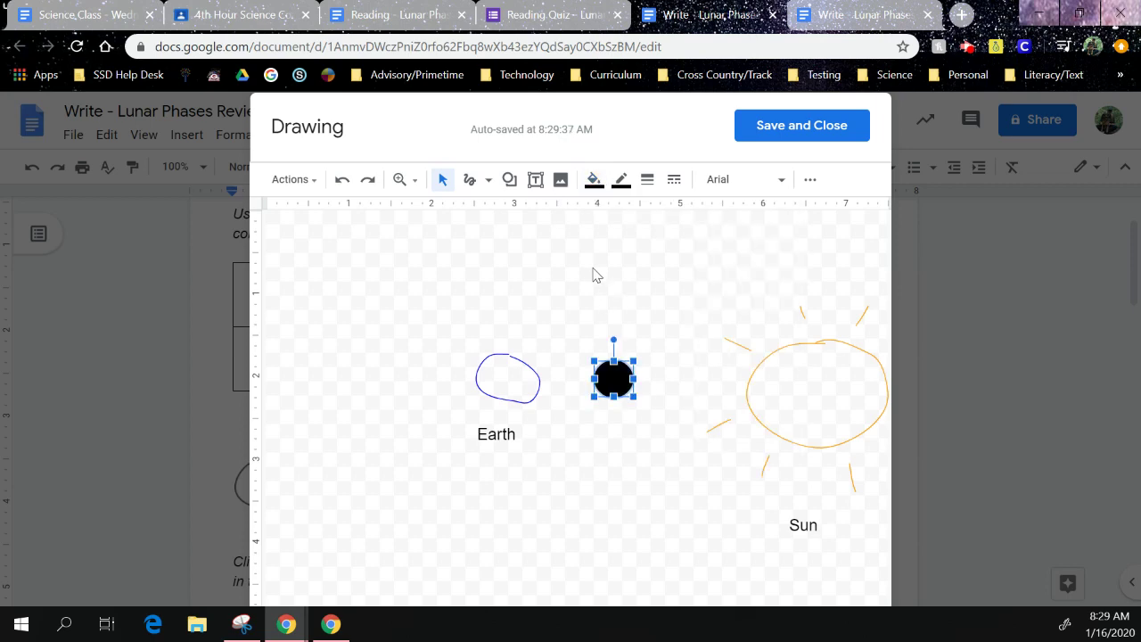
click(615, 433)
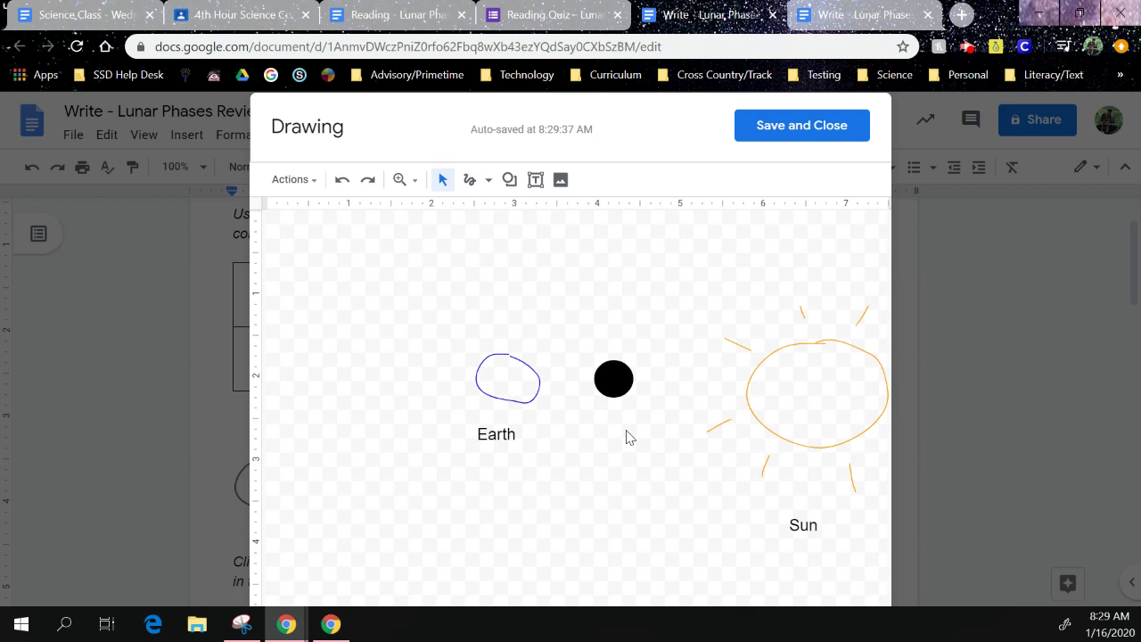
- Add a 'New moon' text box under the black circle, widened to fit two lines
click(535, 187)
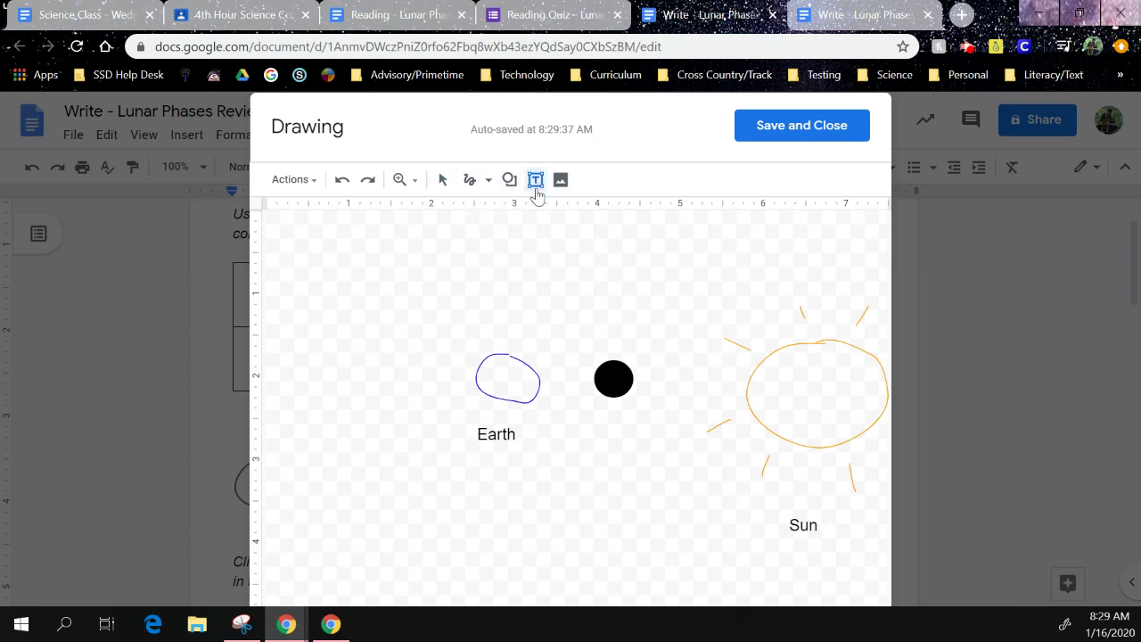
drag(591, 413, 641, 439)
text(New moon)
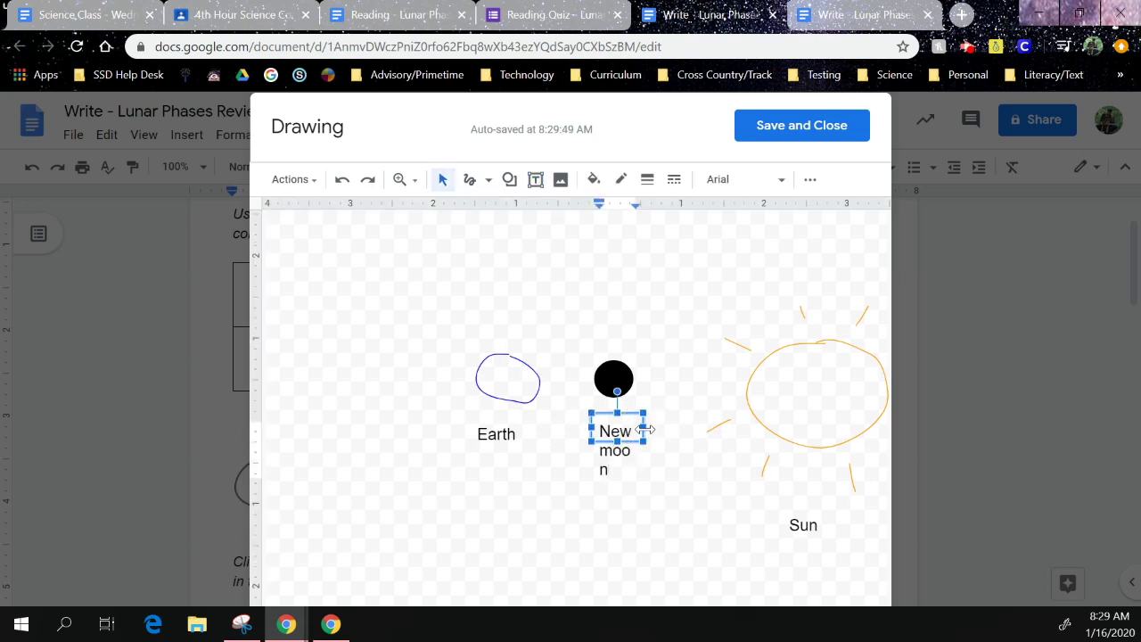
drag(642, 418, 666, 426)
click(671, 505)
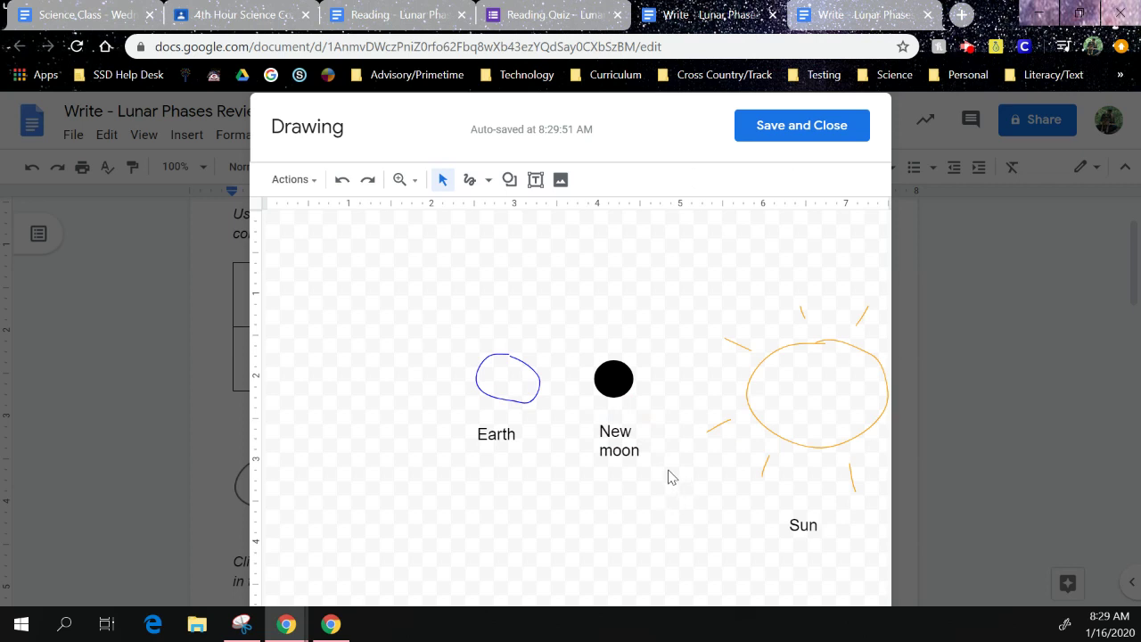
click(511, 180)
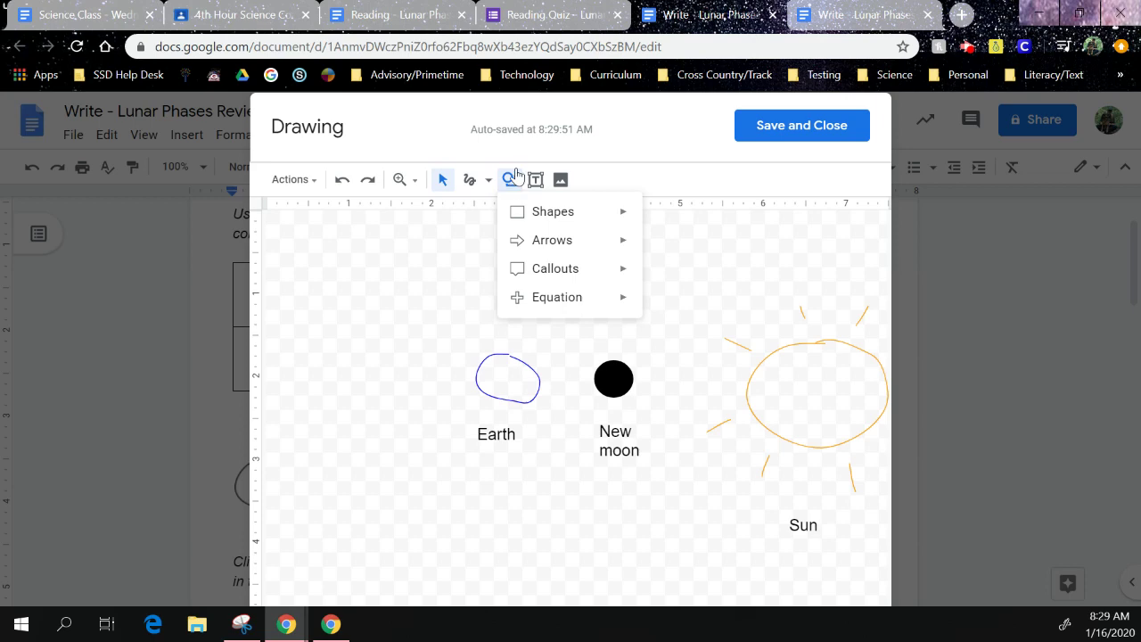
click(423, 282)
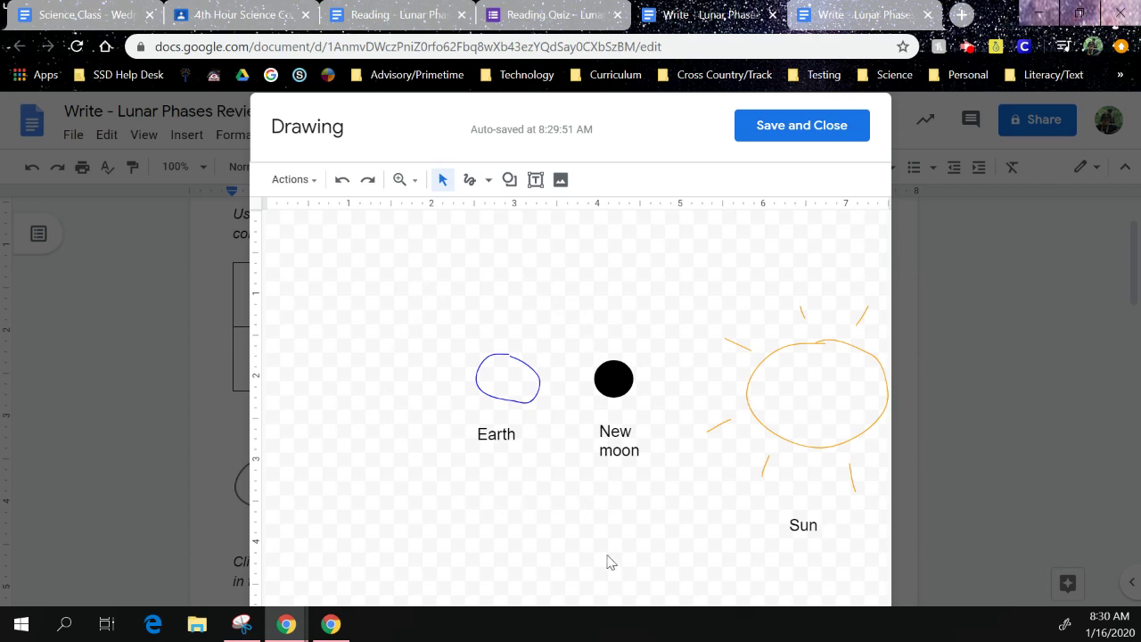
- Save and close the drawing, then scroll down to view it below question 3
click(796, 127)
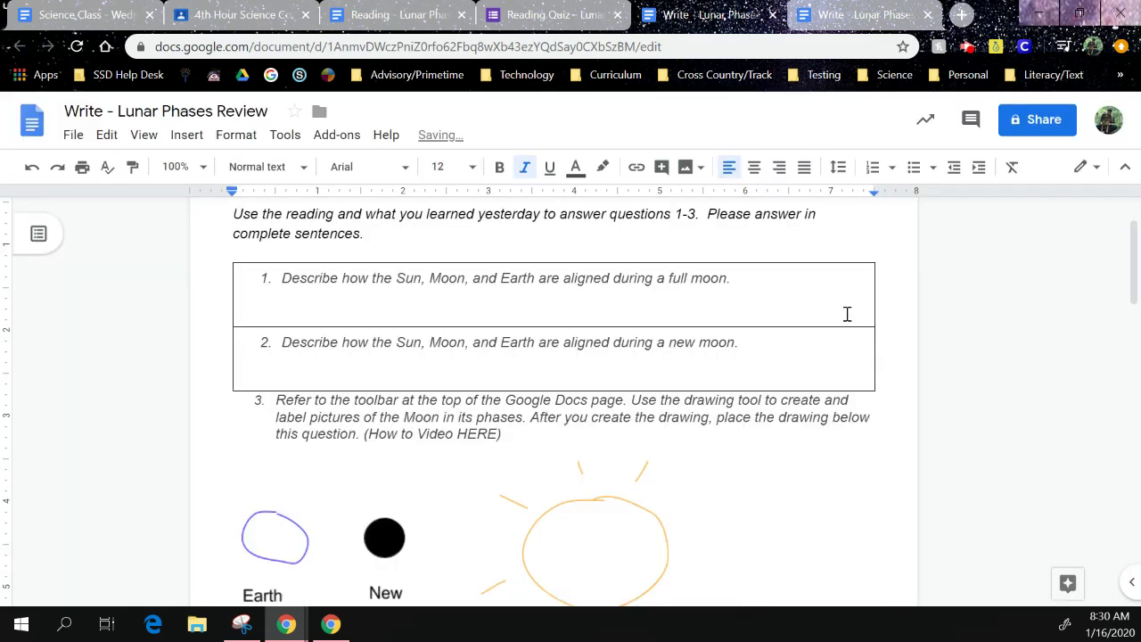
scroll(846, 314, down, 2)
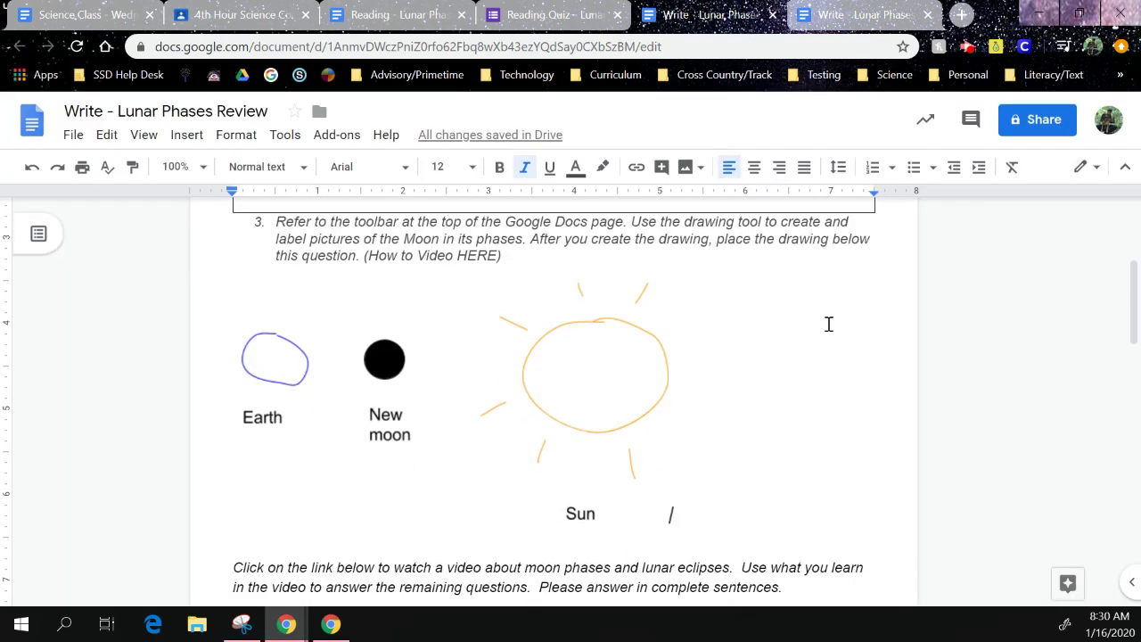